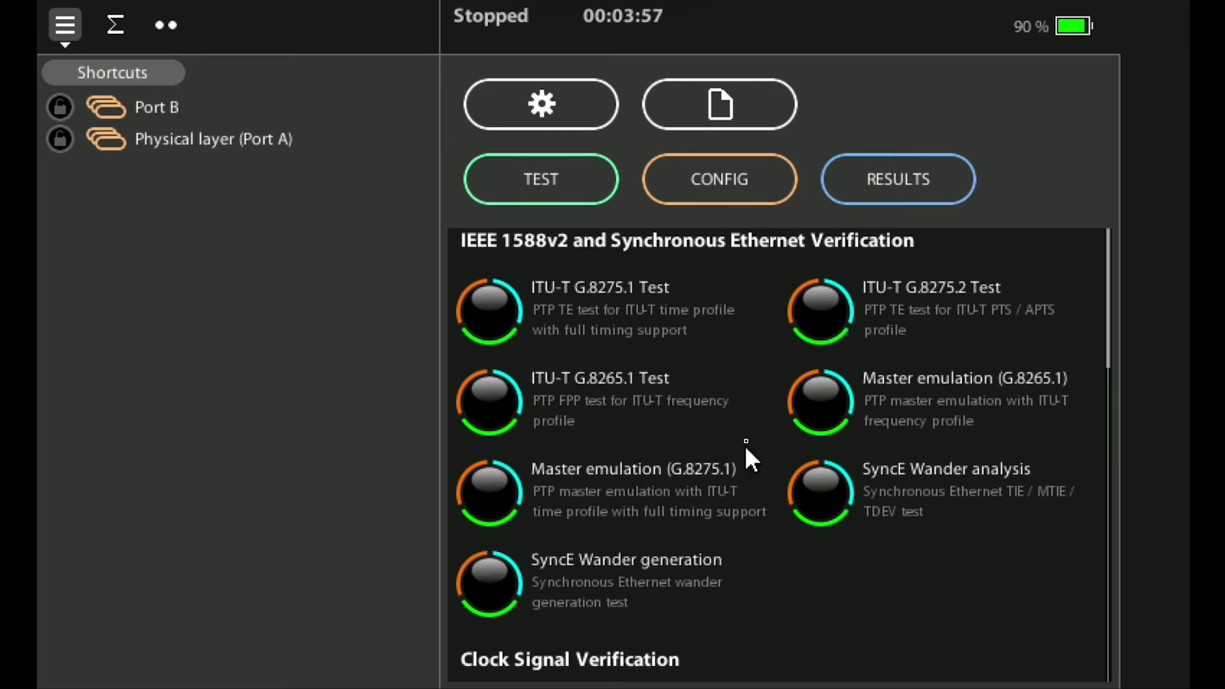
# Scroll the test catalogue past Clock Signal Verification to the RFC2544 through TCP throughput tests
pyautogui.scroll(-3, 746, 446)
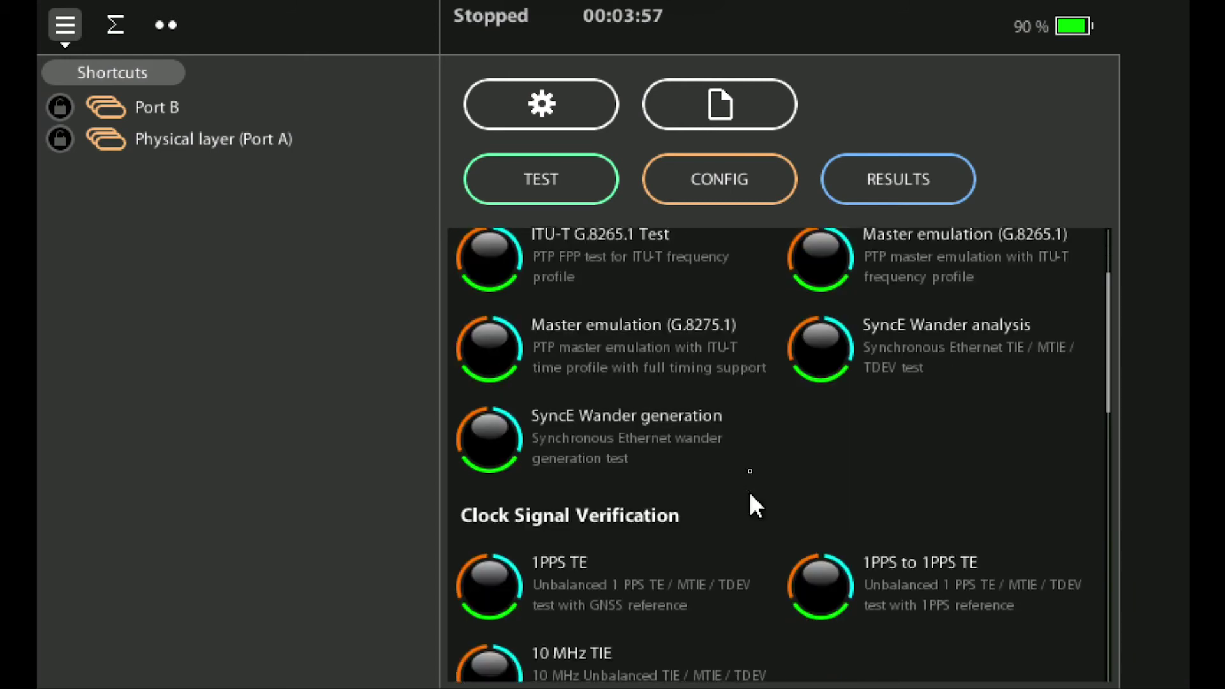
pyautogui.scroll(-5, 749, 494)
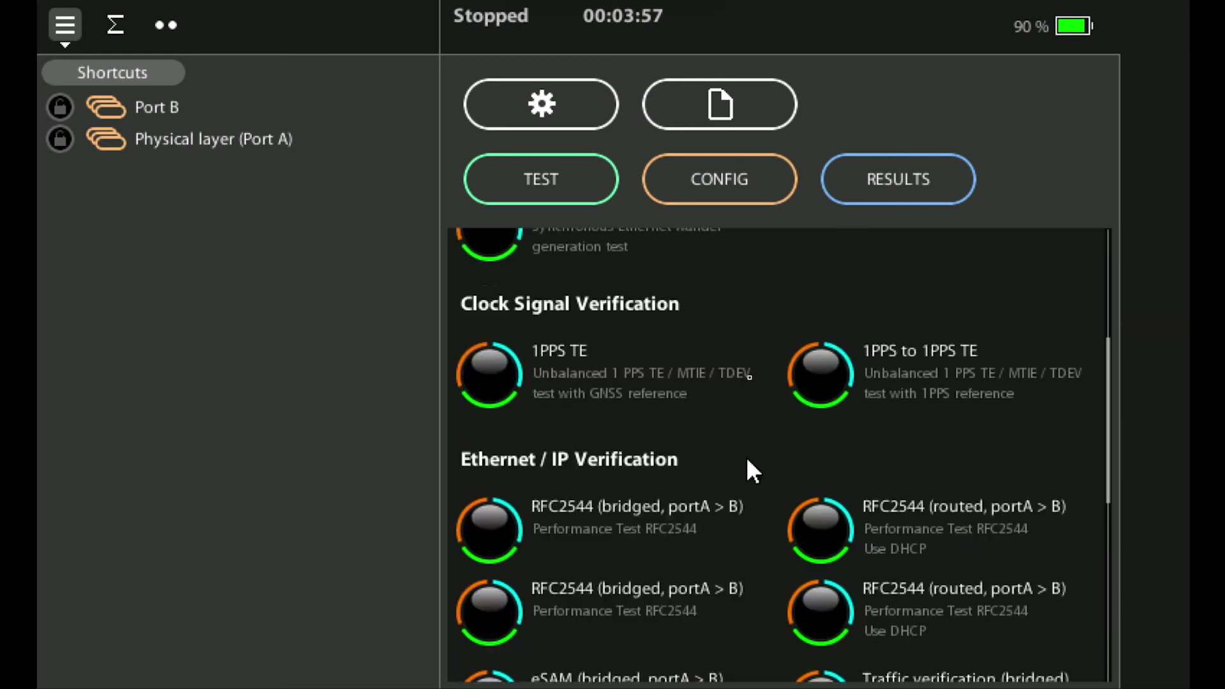
pyautogui.scroll(-2, 733, 504)
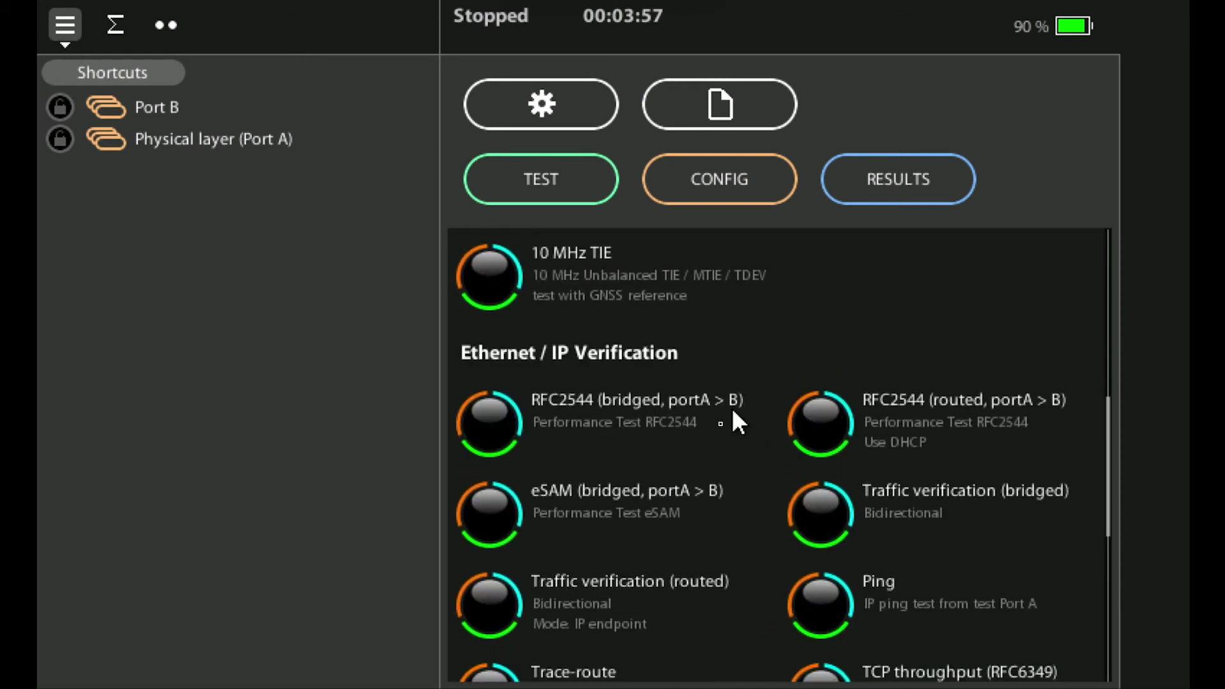
pyautogui.scroll(-3, 708, 476)
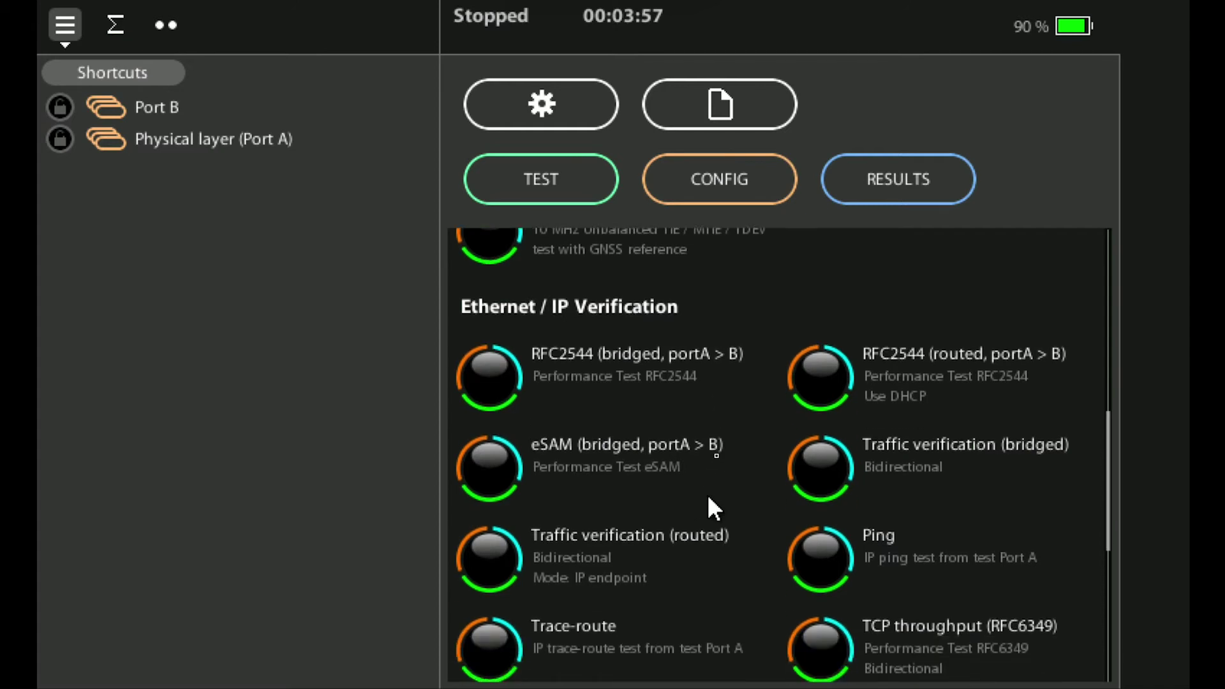
pyautogui.scroll(-1, 709, 478)
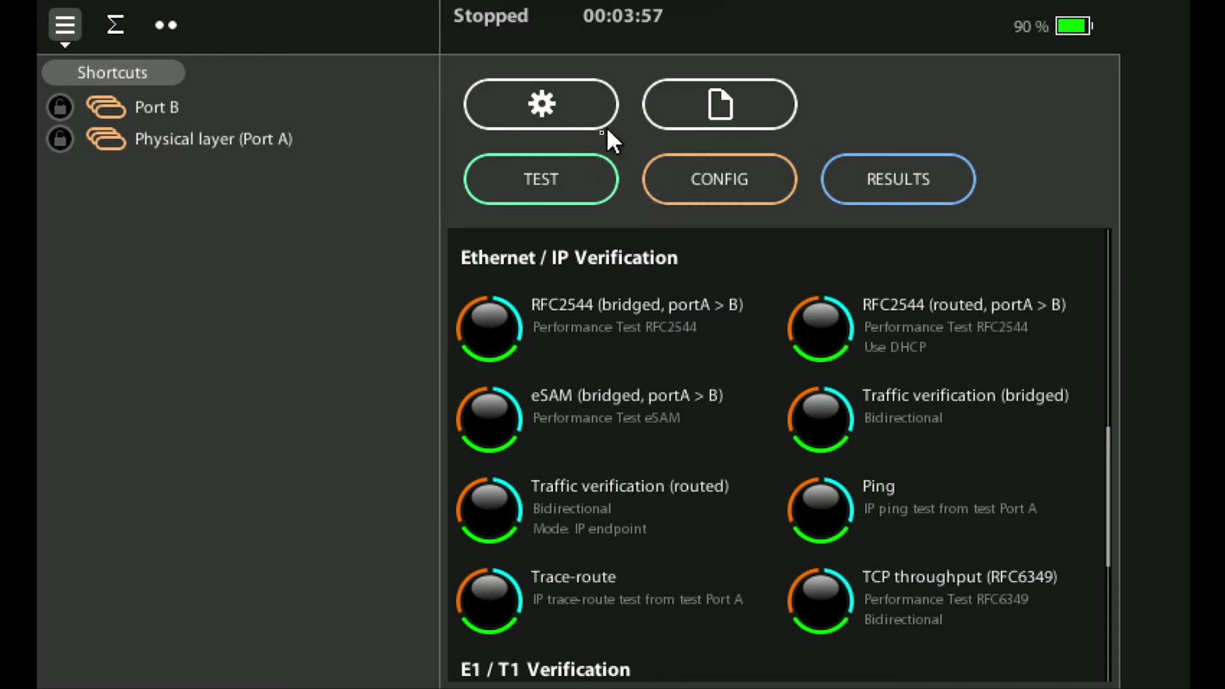
# Visit Port A's Frame layer settings under CONFIG, then back out to the main configuration list
pyautogui.click(710, 185)
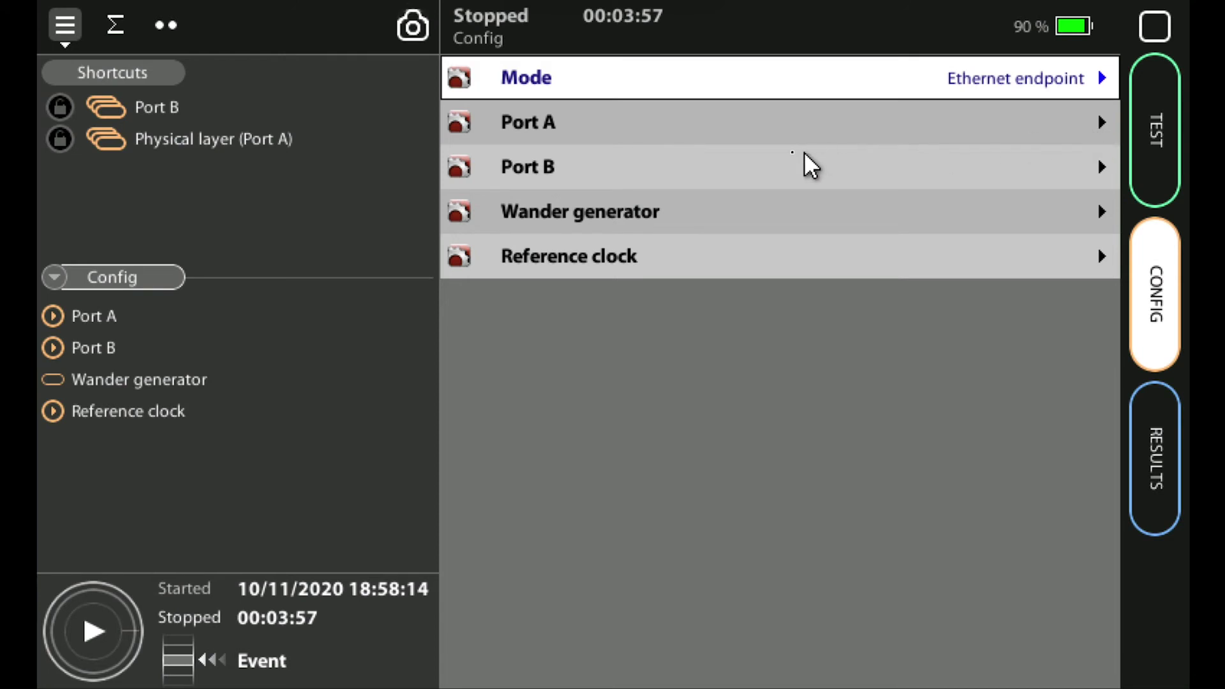
pyautogui.click(679, 122)
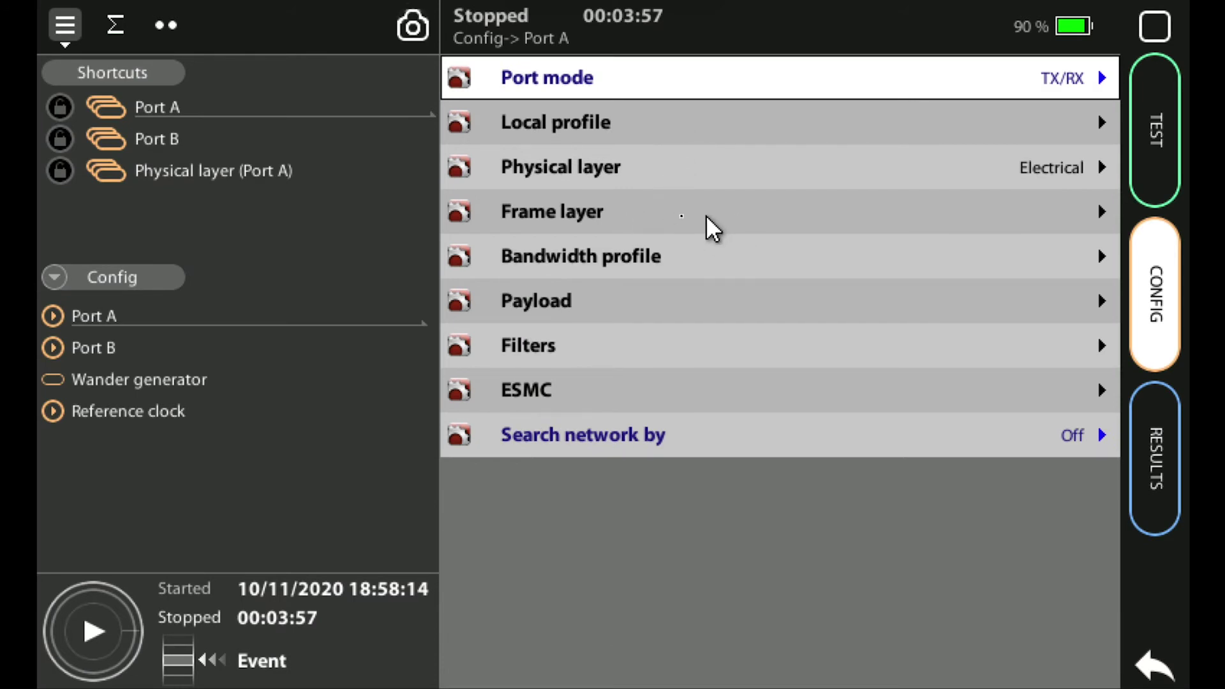
pyautogui.click(613, 211)
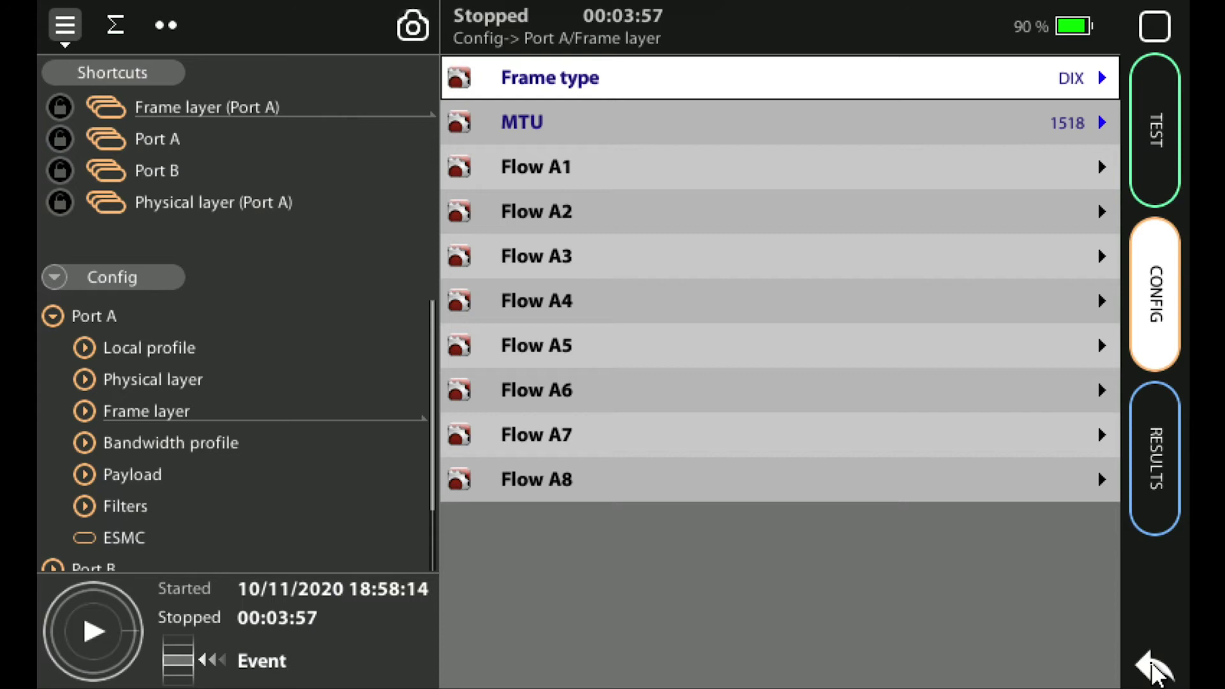
pyautogui.click(1153, 667)
pyautogui.click(1154, 667)
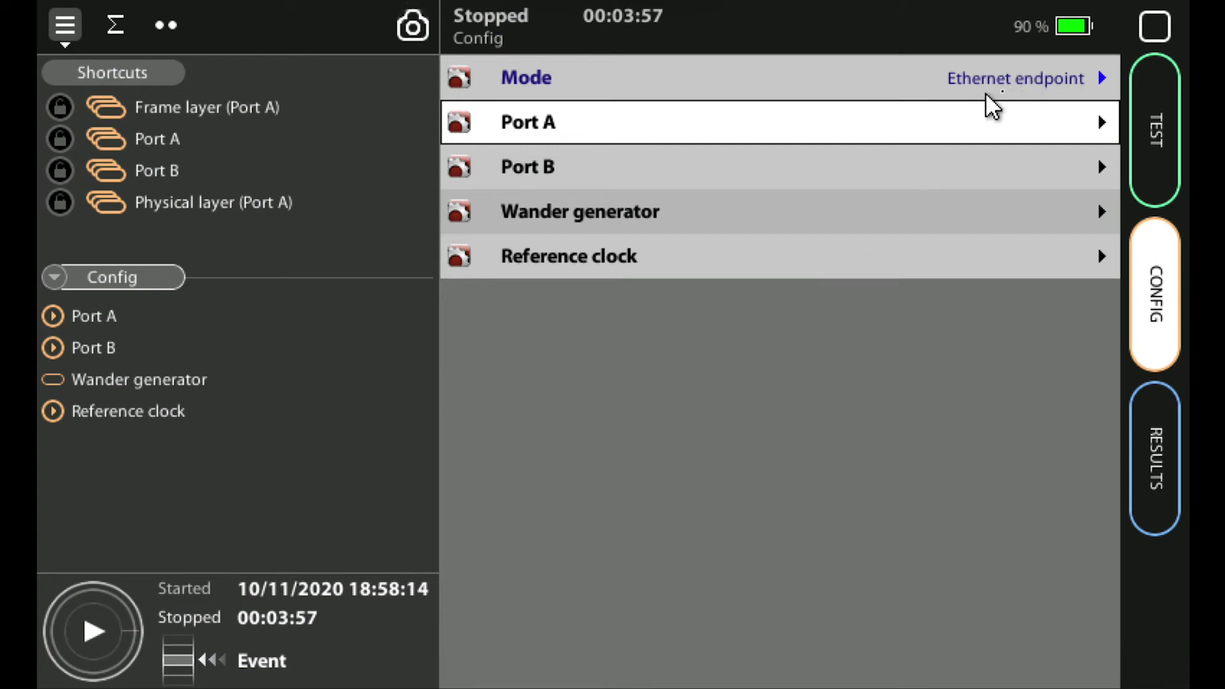
# From home, open Port B's results, then jump to Port A's Frame layer via its shortcut
pyautogui.click(1151, 28)
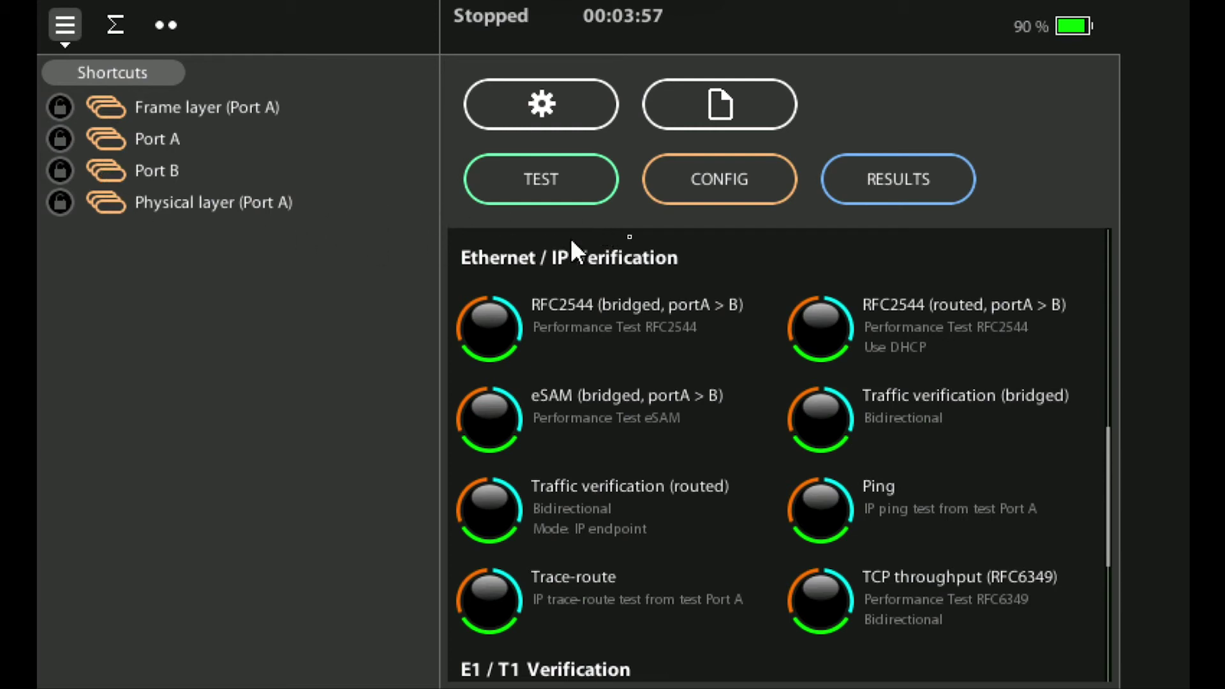
pyautogui.click(862, 182)
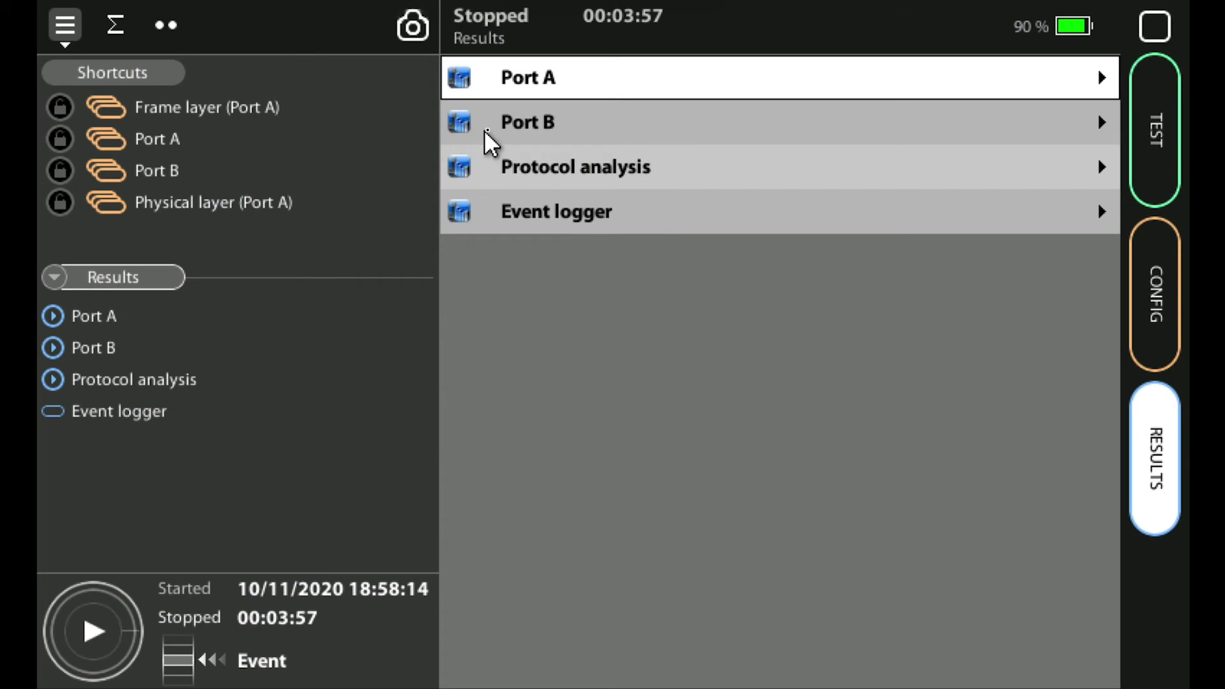
pyautogui.click(516, 121)
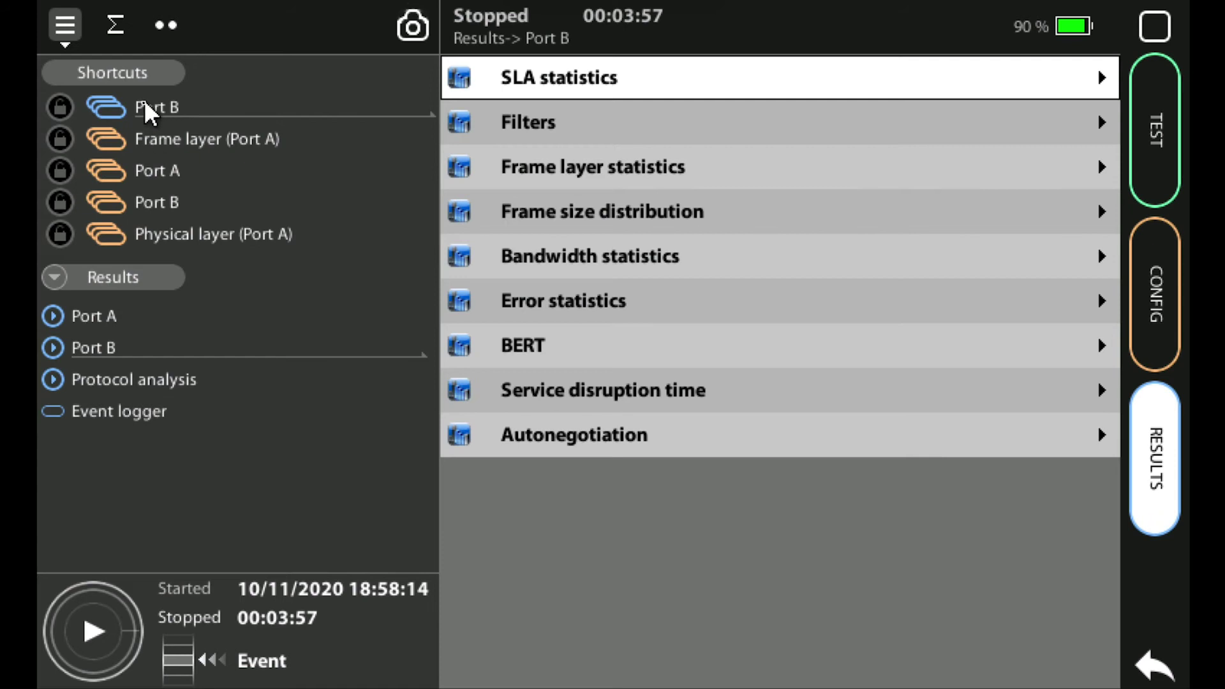
pyautogui.press('Down')
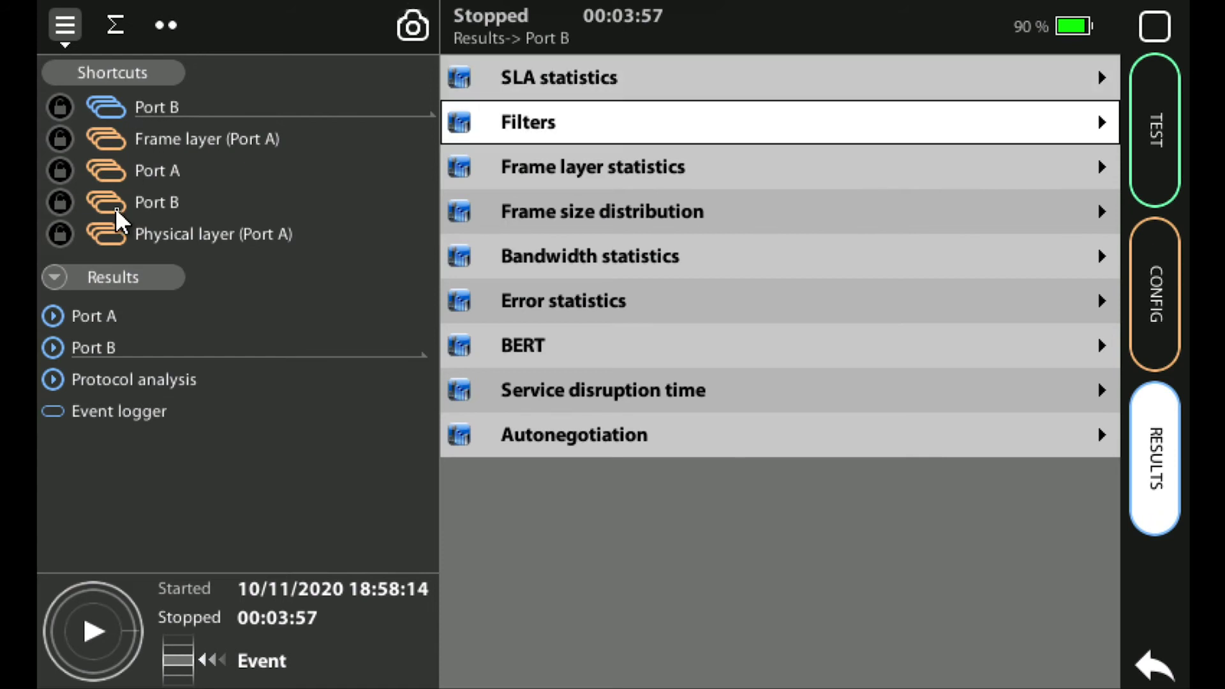
pyautogui.click(154, 139)
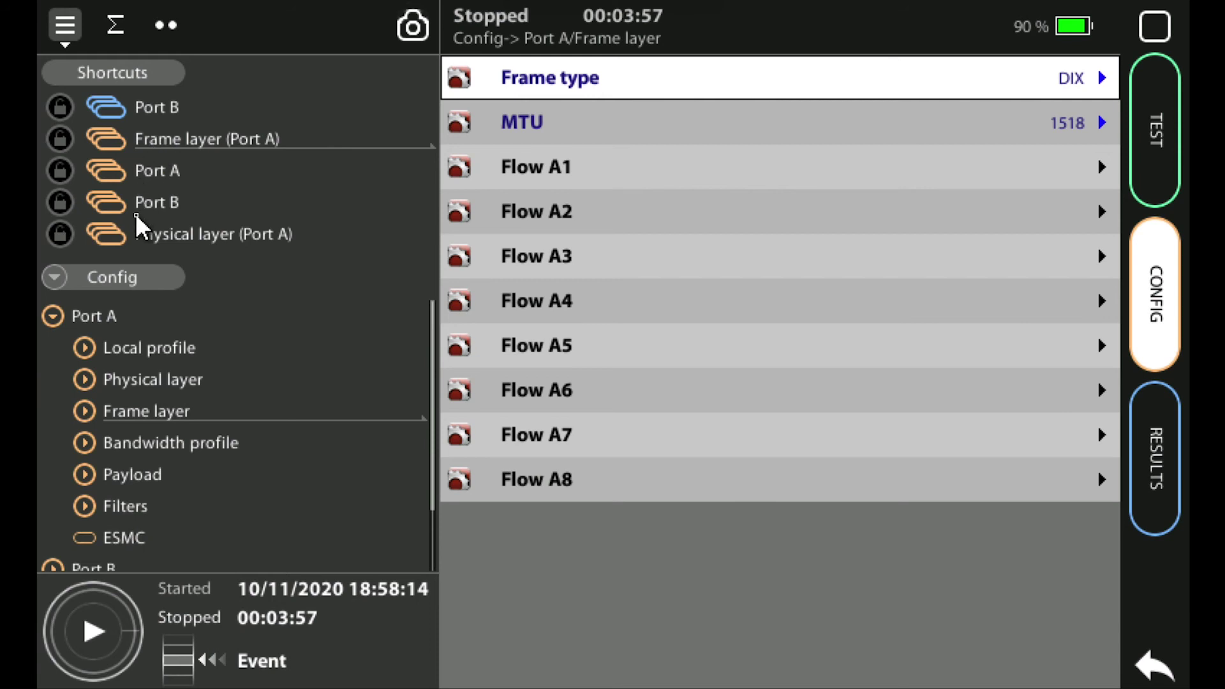
# Jump back to Port B's results list using the Port B shortcut
pyautogui.click(147, 108)
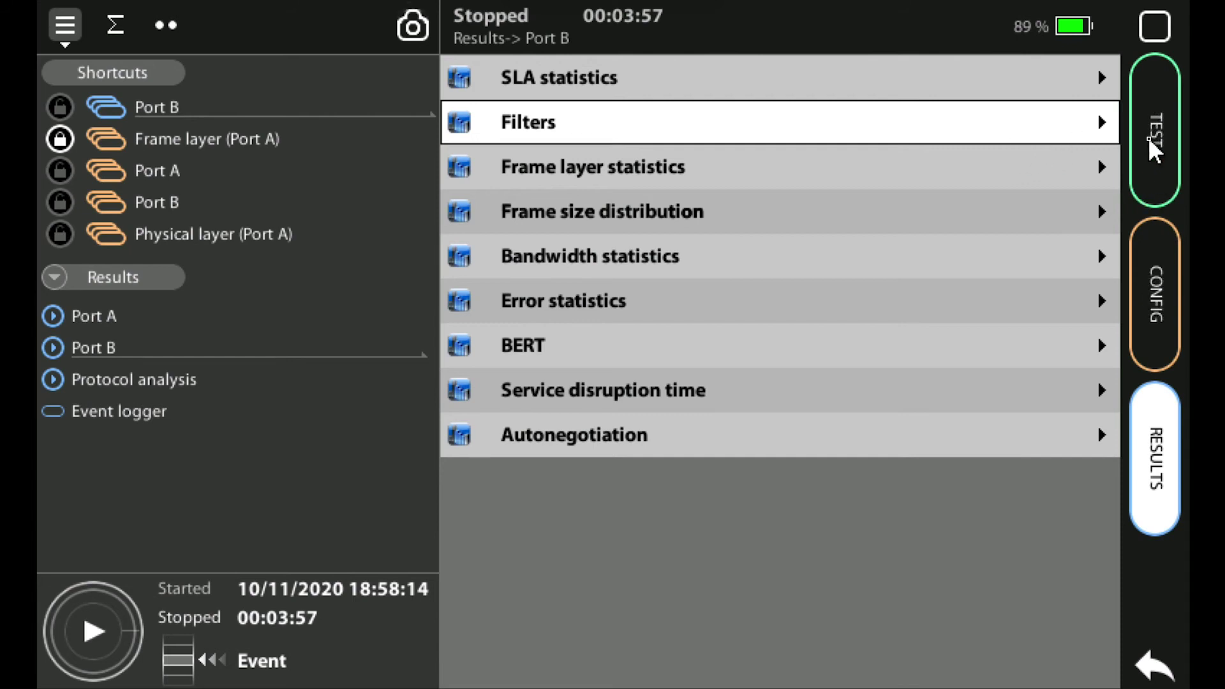
# Visit the SyncE wander test page in the Test settings and return to the Test list
pyautogui.click(1159, 438)
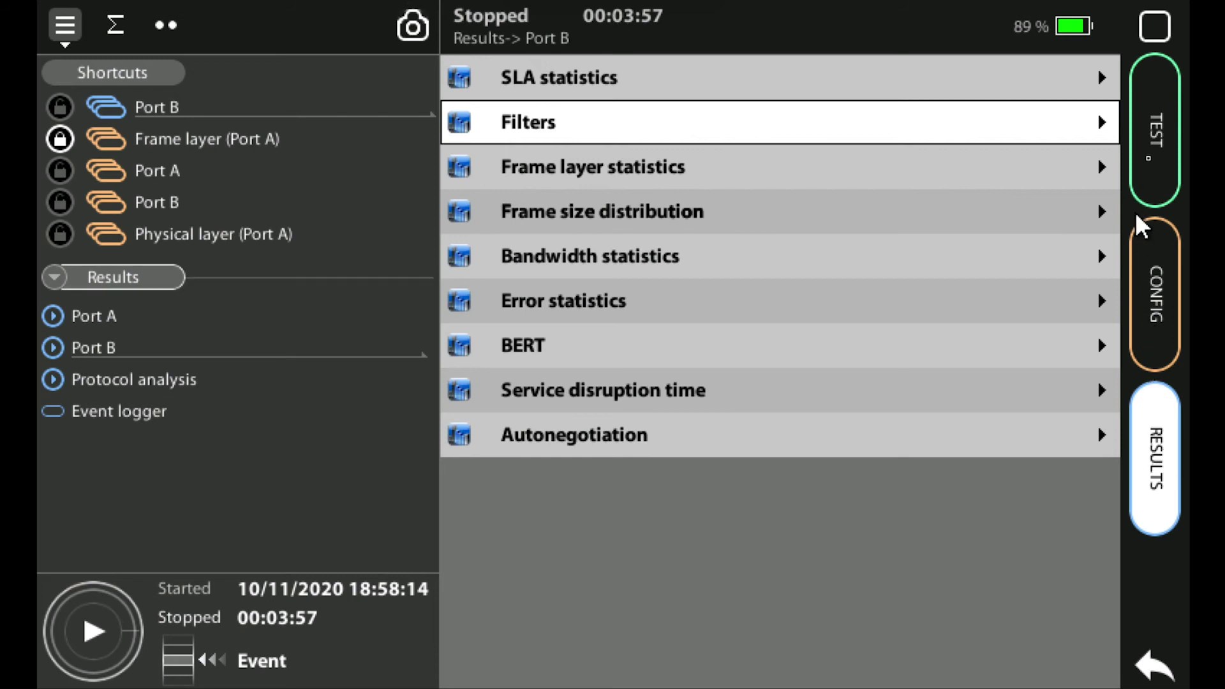
pyautogui.click(1158, 166)
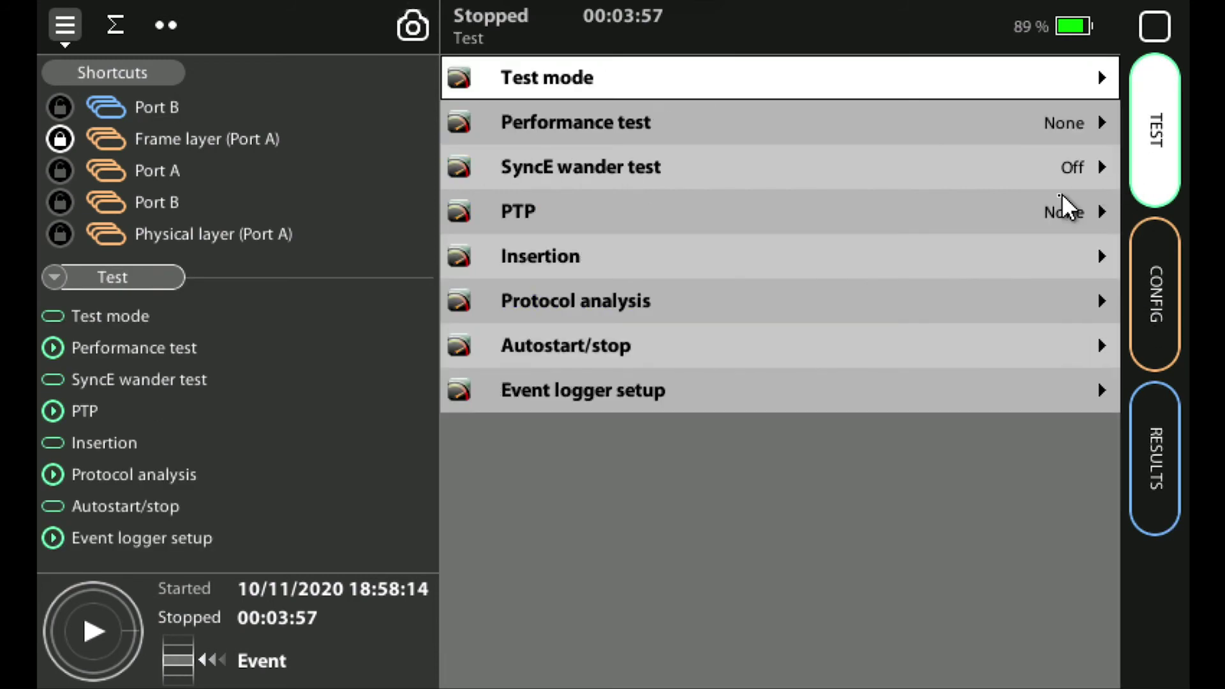
pyautogui.click(637, 153)
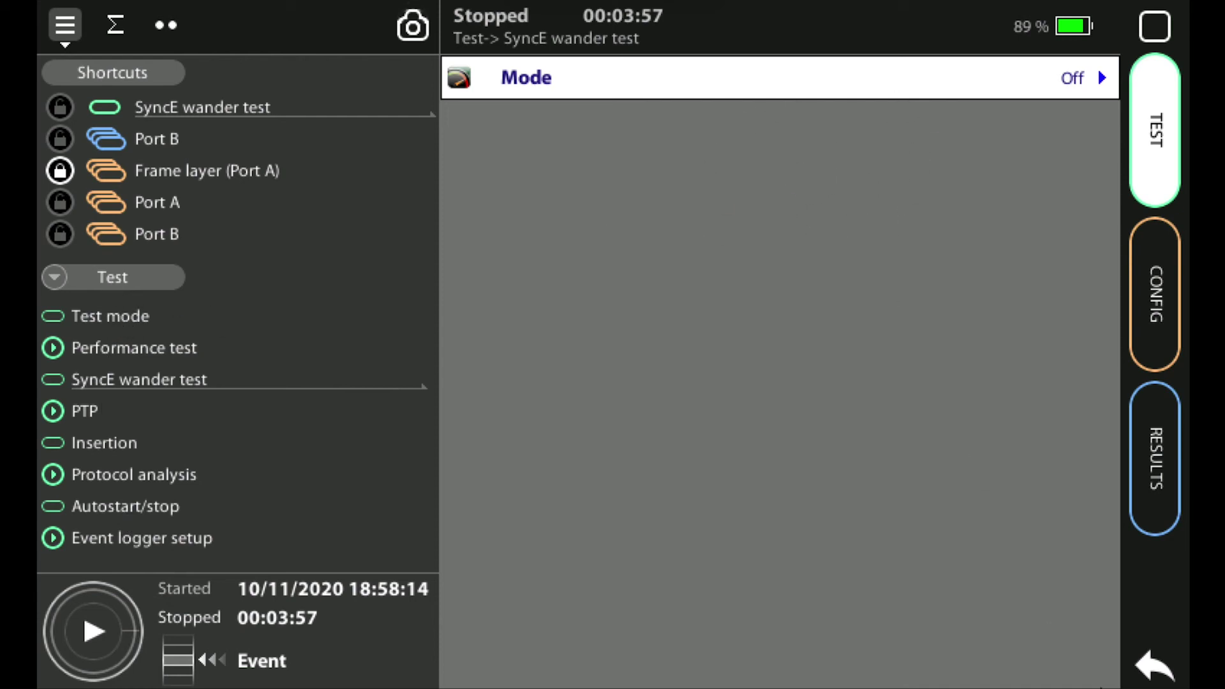
pyautogui.click(1154, 667)
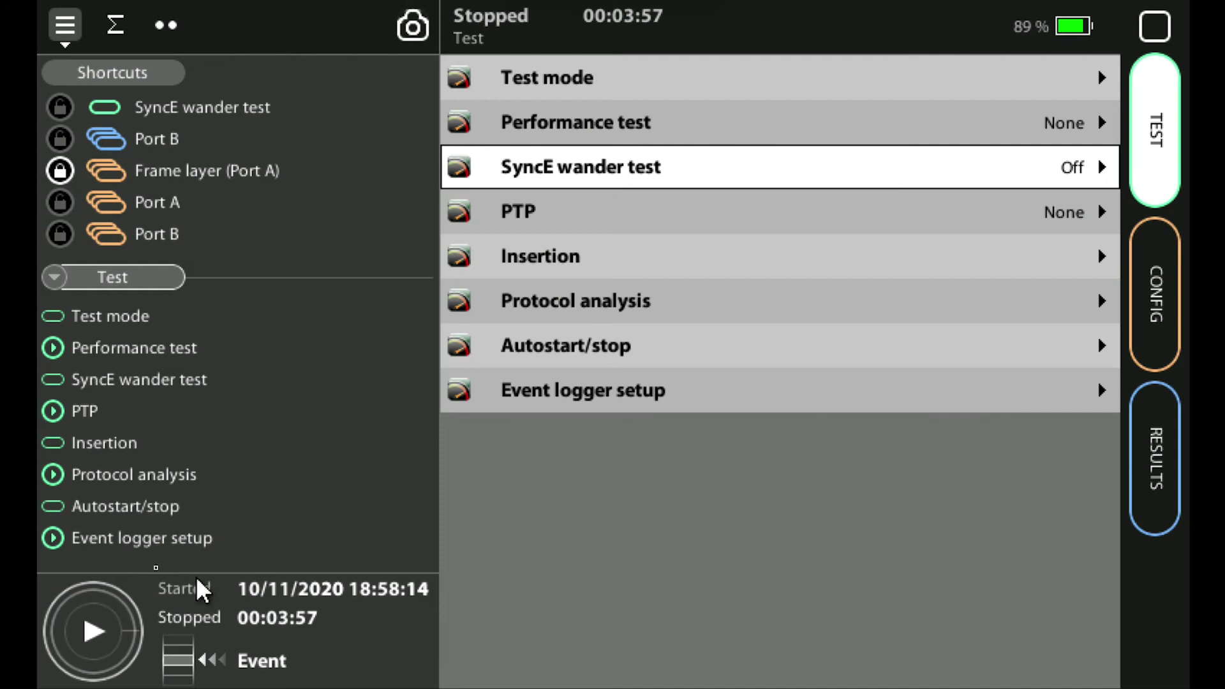
# Open Protocol analysis, SyncE wander test, then PTP settings, and show Port A's flow summary
pyautogui.click(98, 475)
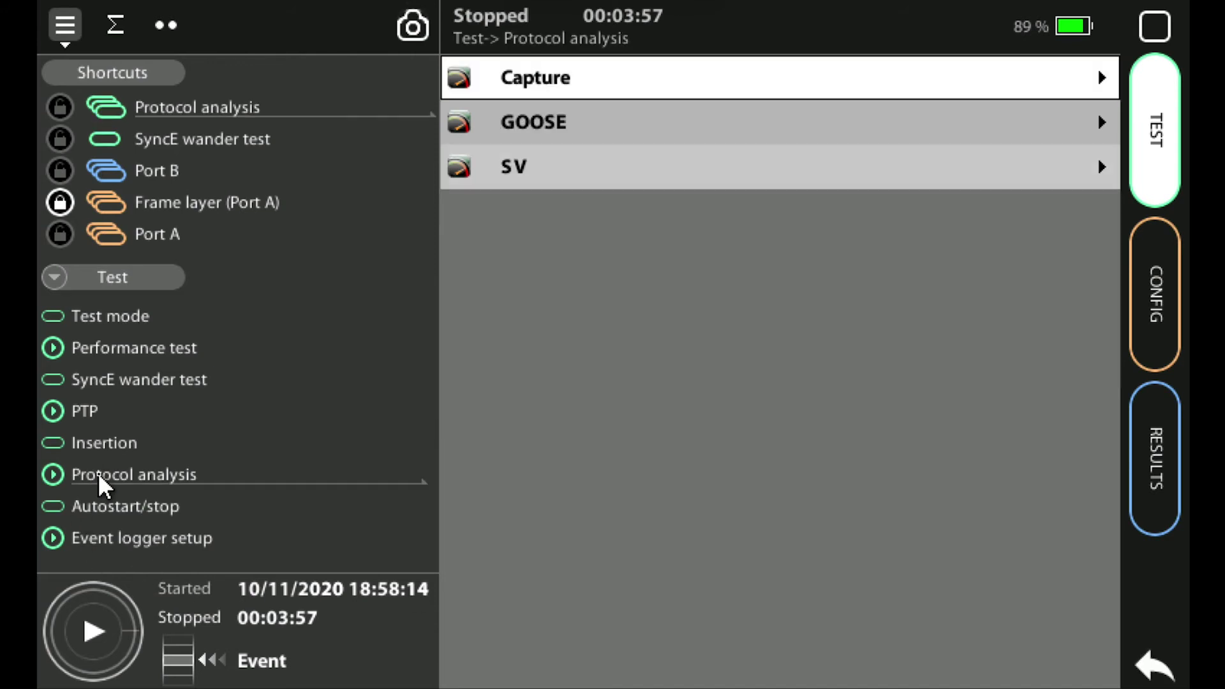
pyautogui.click(135, 383)
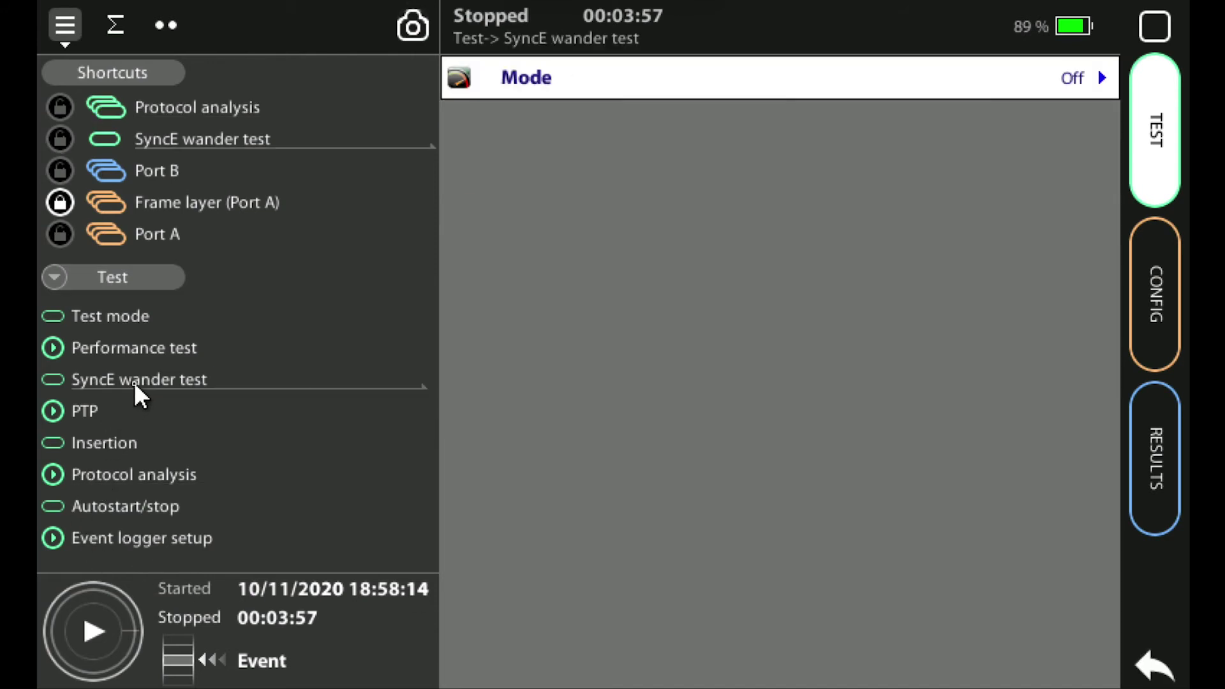
pyautogui.click(92, 416)
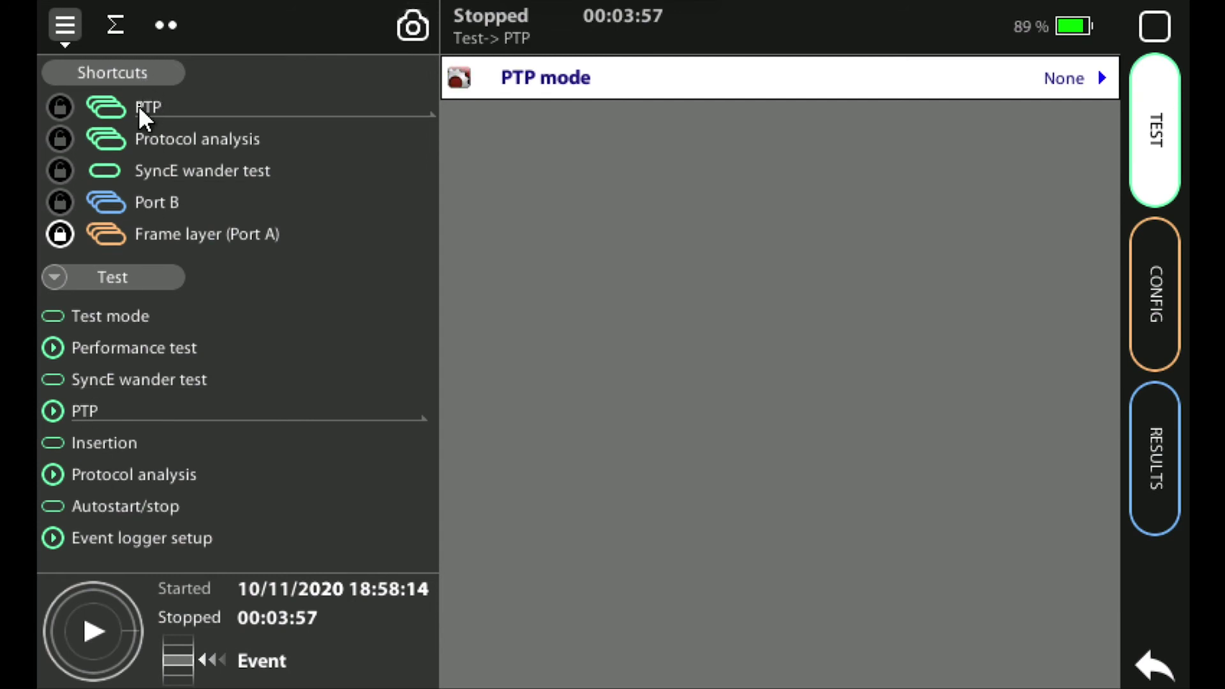
pyautogui.click(117, 28)
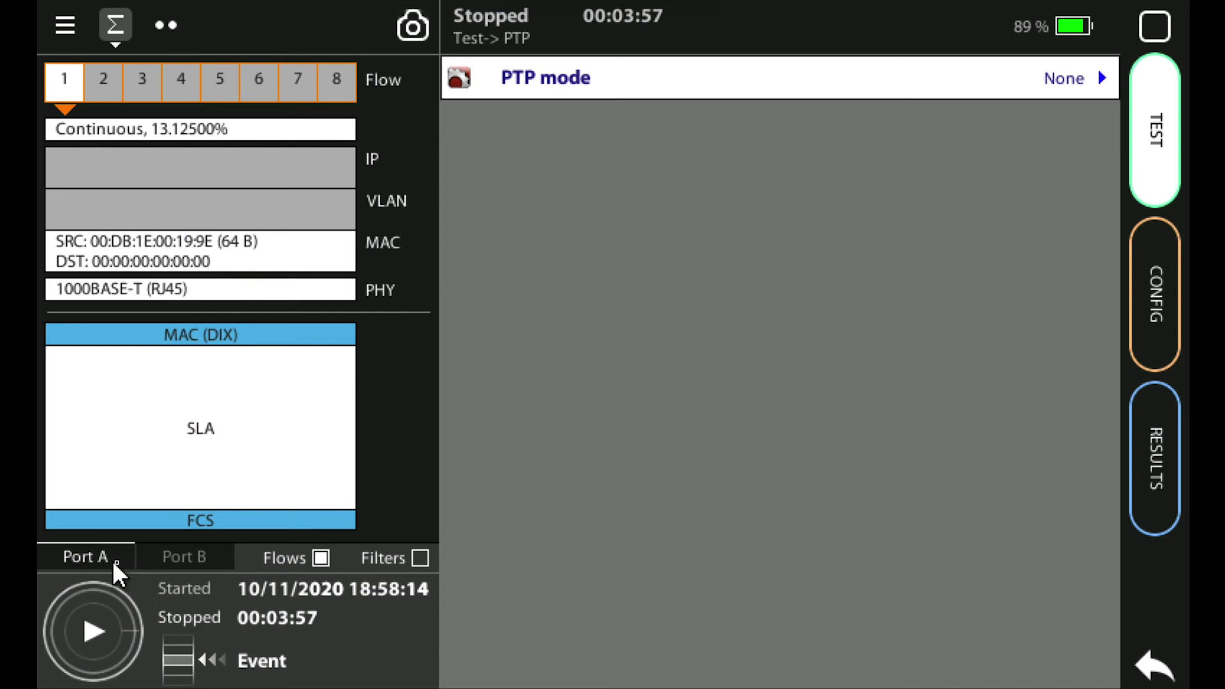
# Compare Port B's and Port A's flow summaries, then show Port A's link and traffic LEDs
pyautogui.click(202, 558)
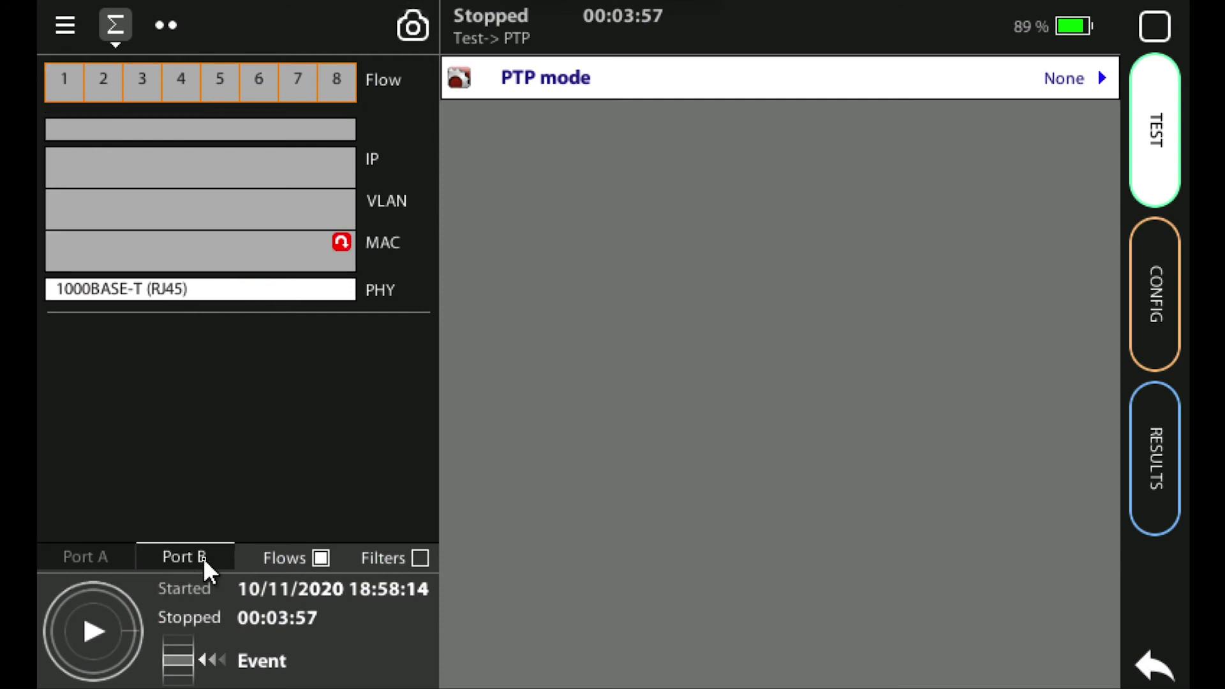
pyautogui.click(85, 556)
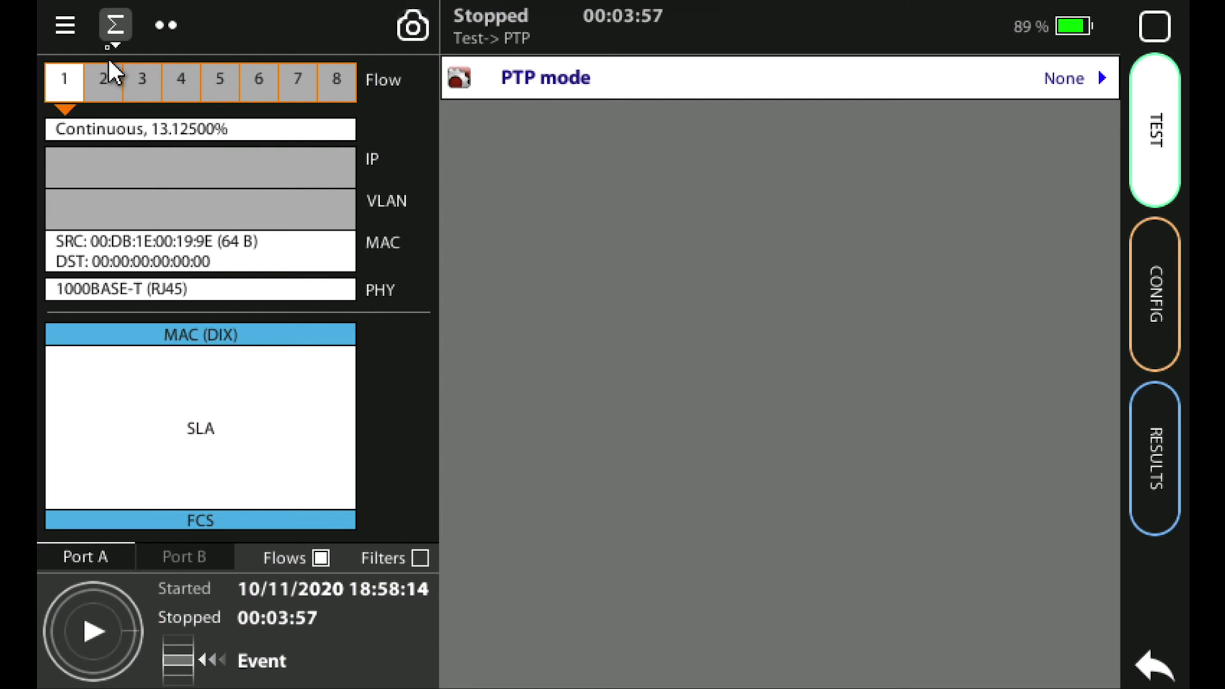
pyautogui.click(164, 27)
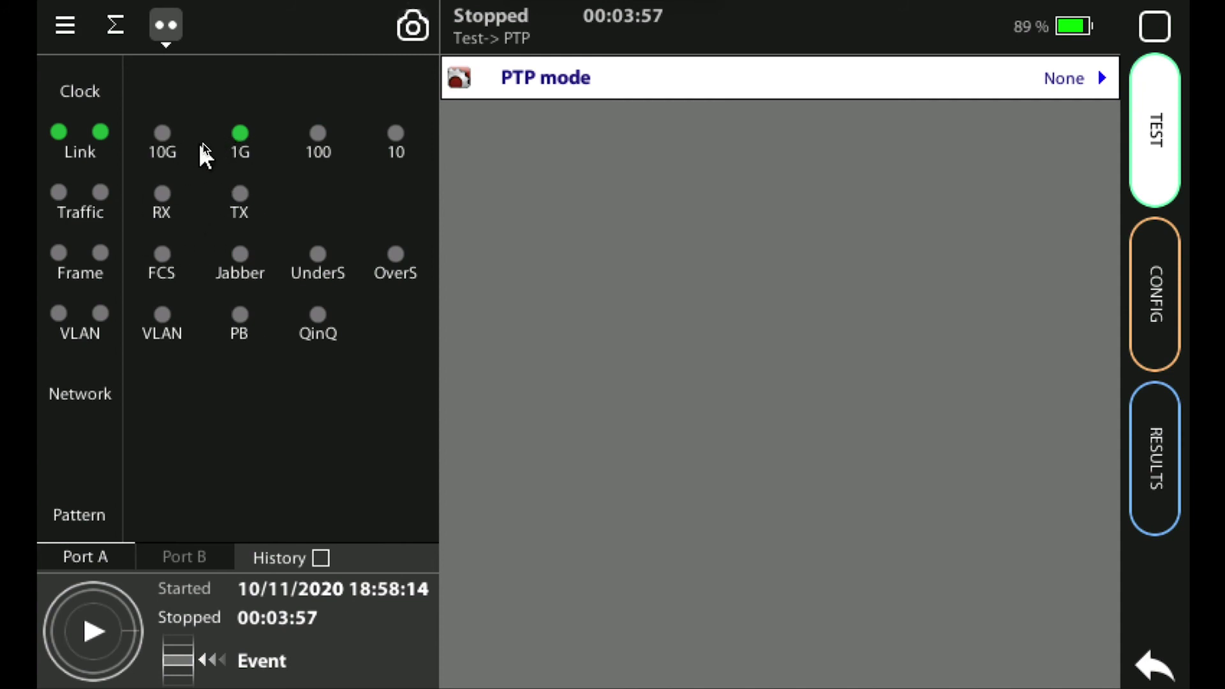
pyautogui.click(321, 558)
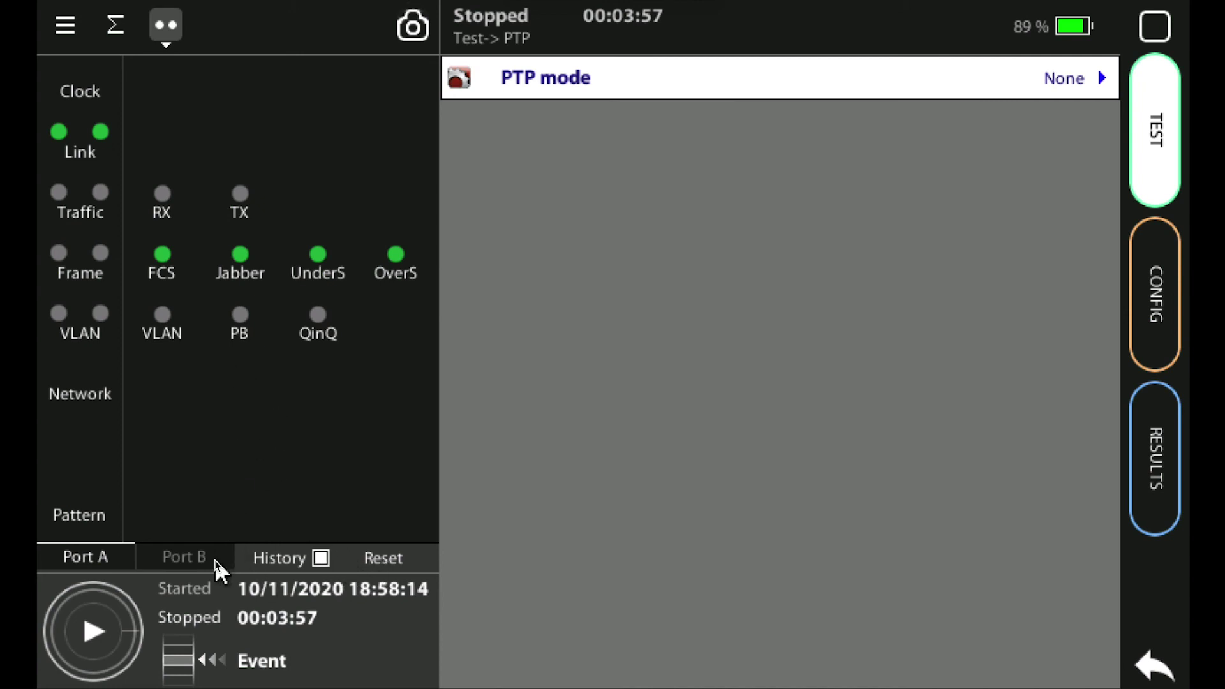
pyautogui.click(321, 559)
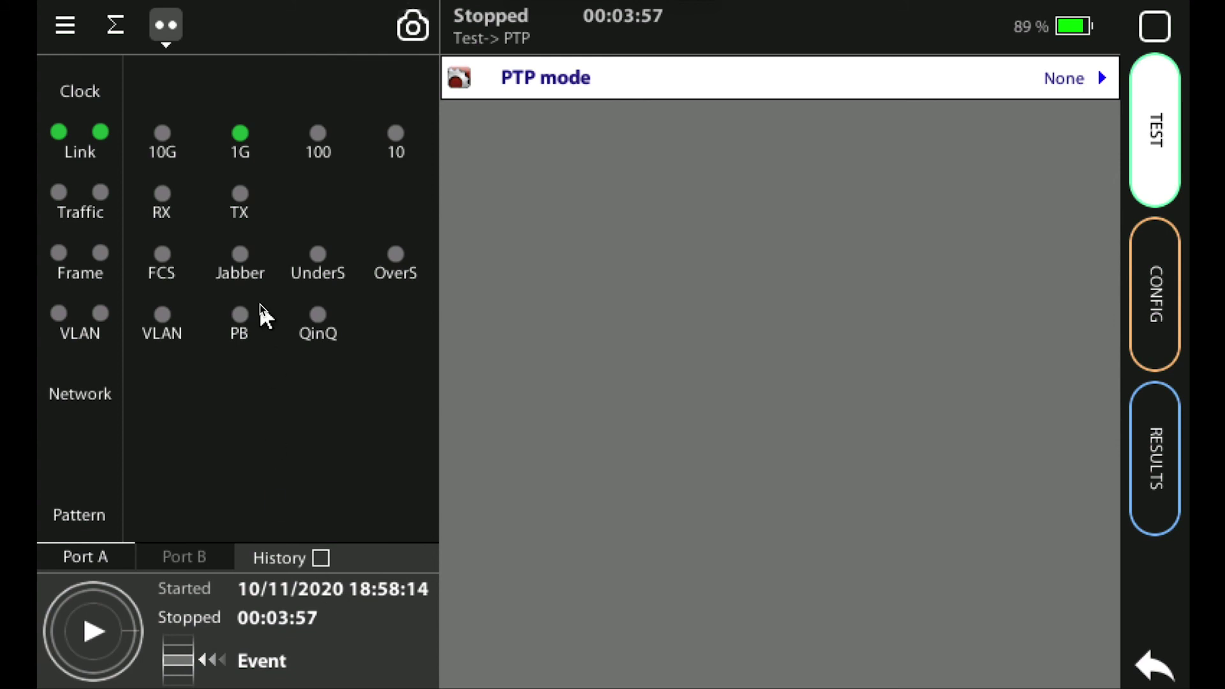
# Show Port B's LED indicators, then start, stop and restart the test
pyautogui.click(134, 554)
pyautogui.click(66, 645)
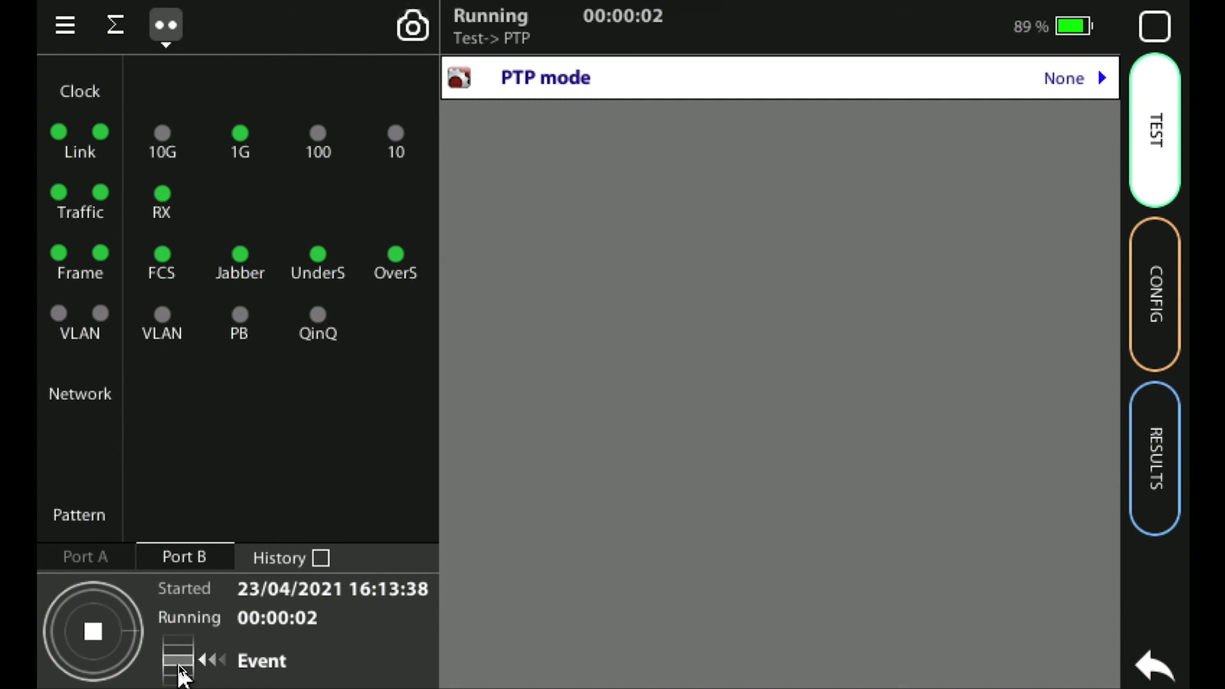
pyautogui.click(93, 629)
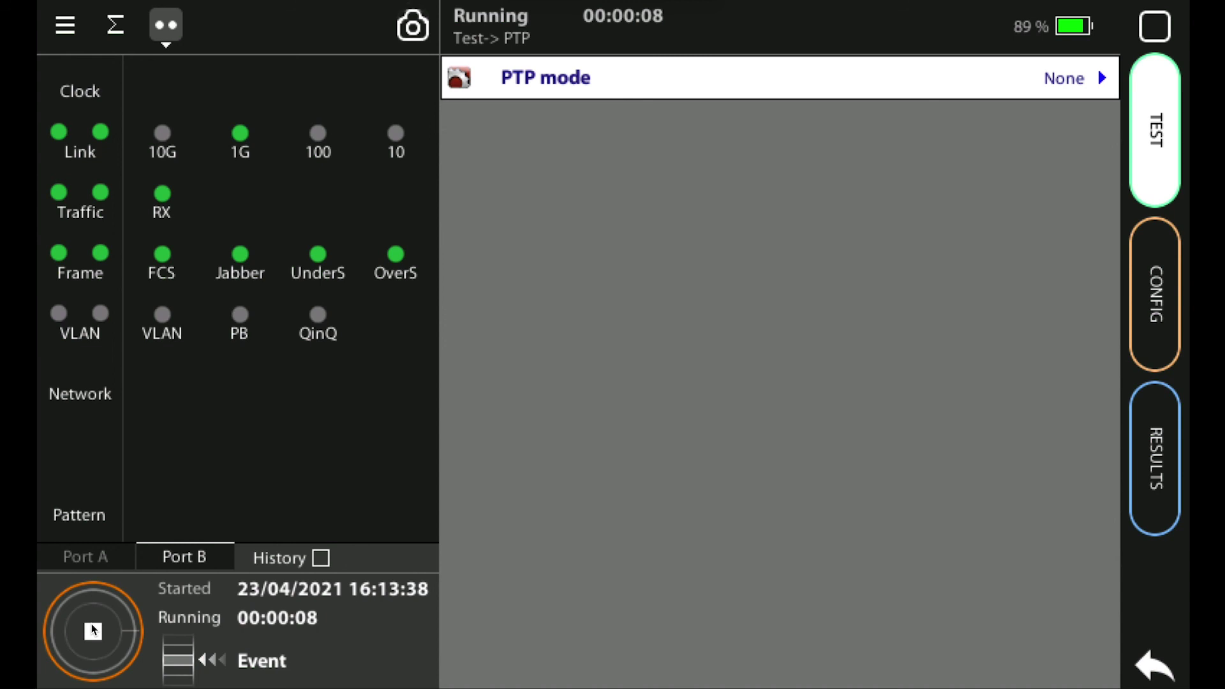
pyautogui.click(93, 630)
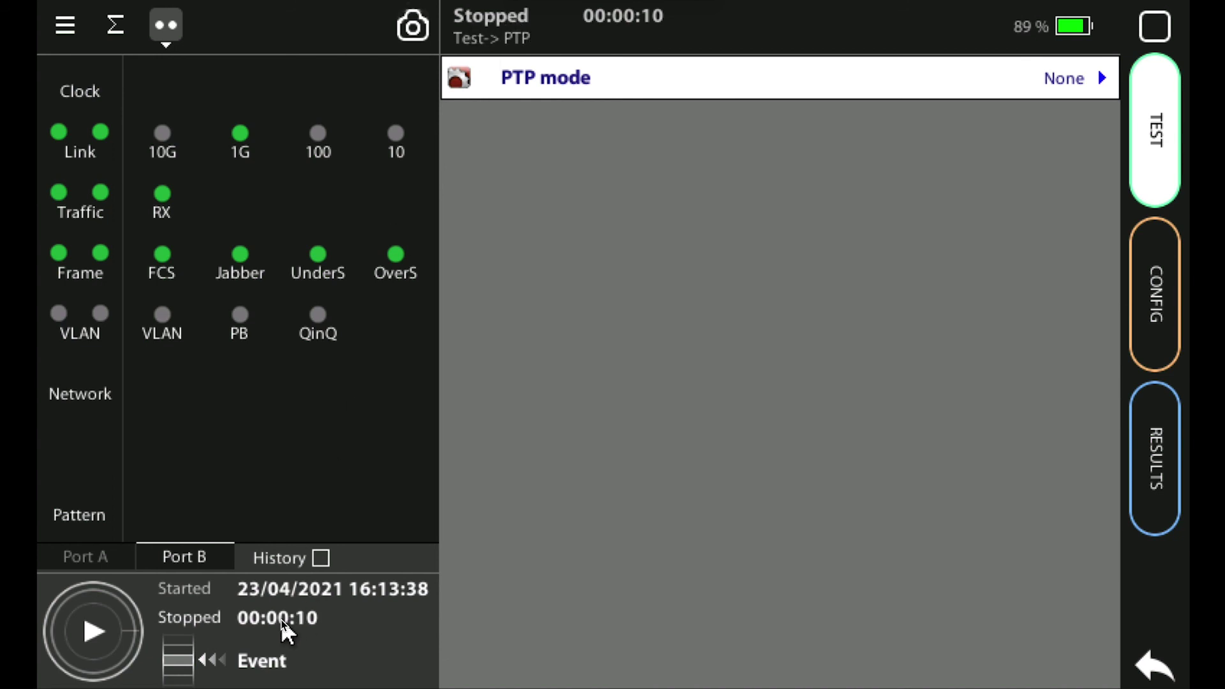
pyautogui.click(85, 633)
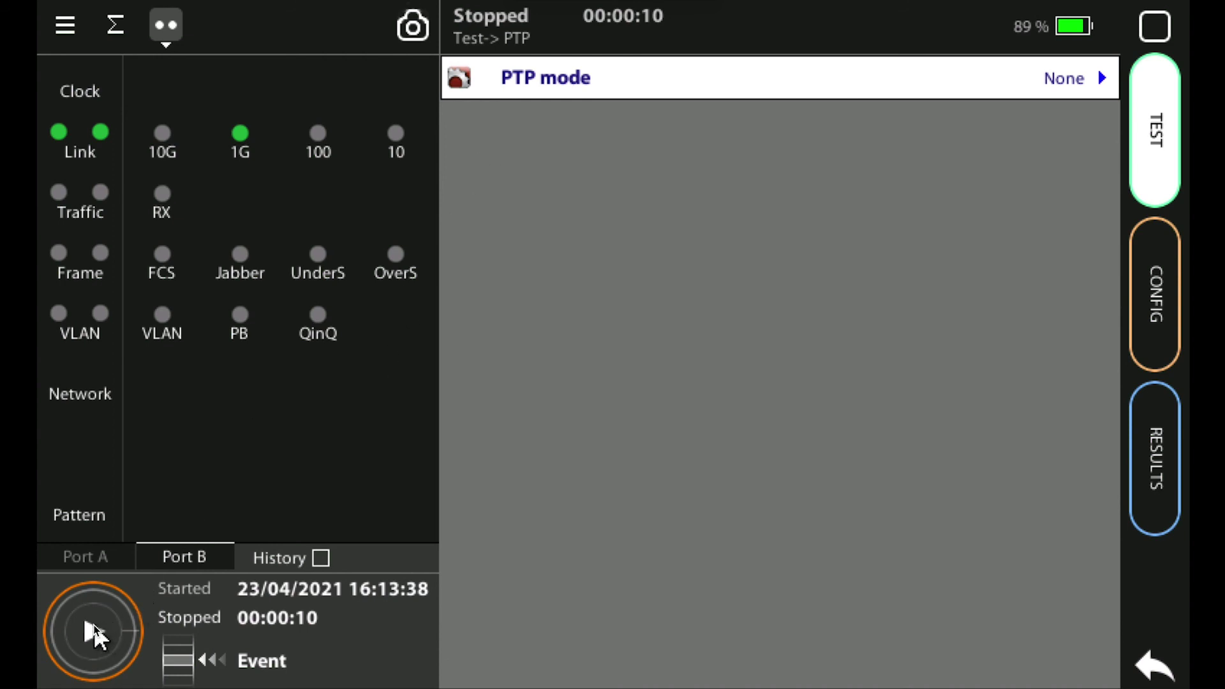
pyautogui.click(94, 634)
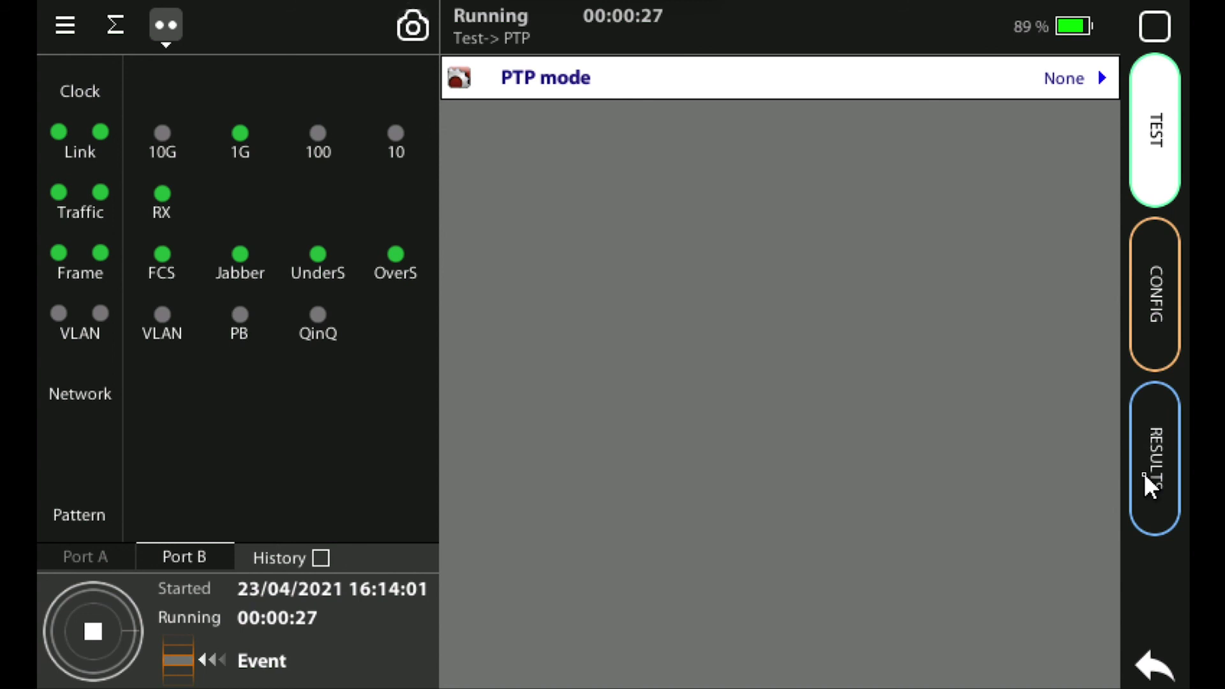
# Pass through the CONFIG, RESULTS and TEST tabs, then open TEST from the home menu
pyautogui.click(1152, 294)
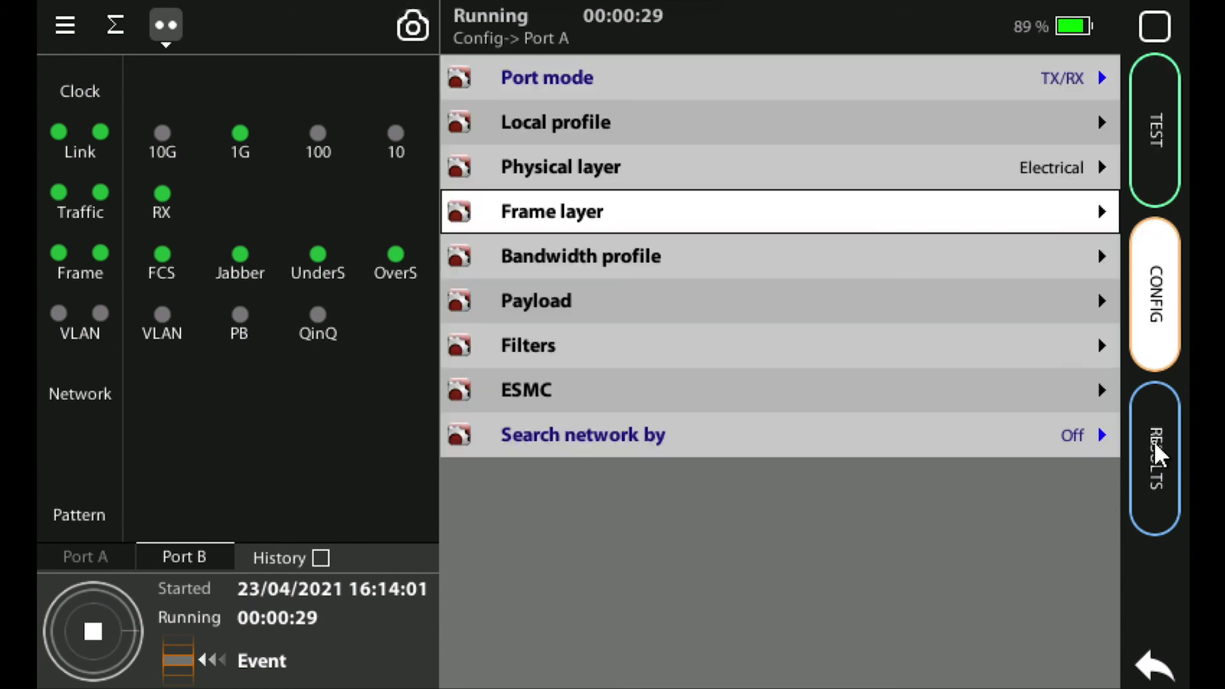
pyautogui.click(1158, 454)
pyautogui.click(1145, 158)
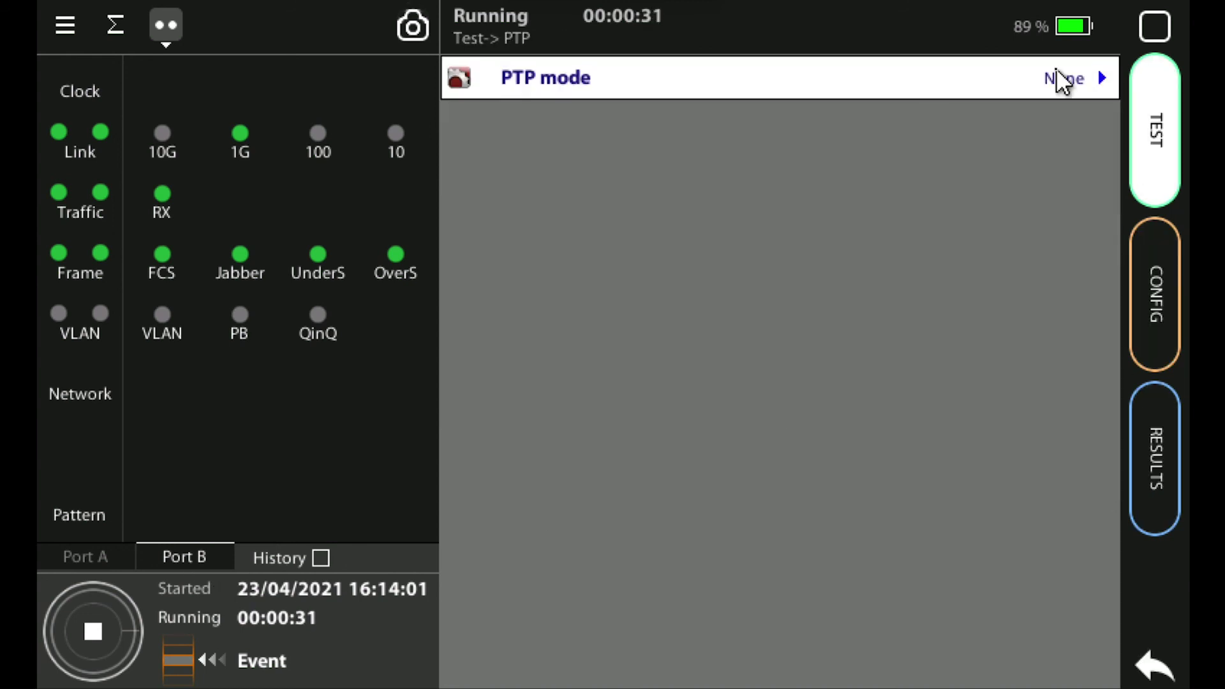
pyautogui.click(1156, 26)
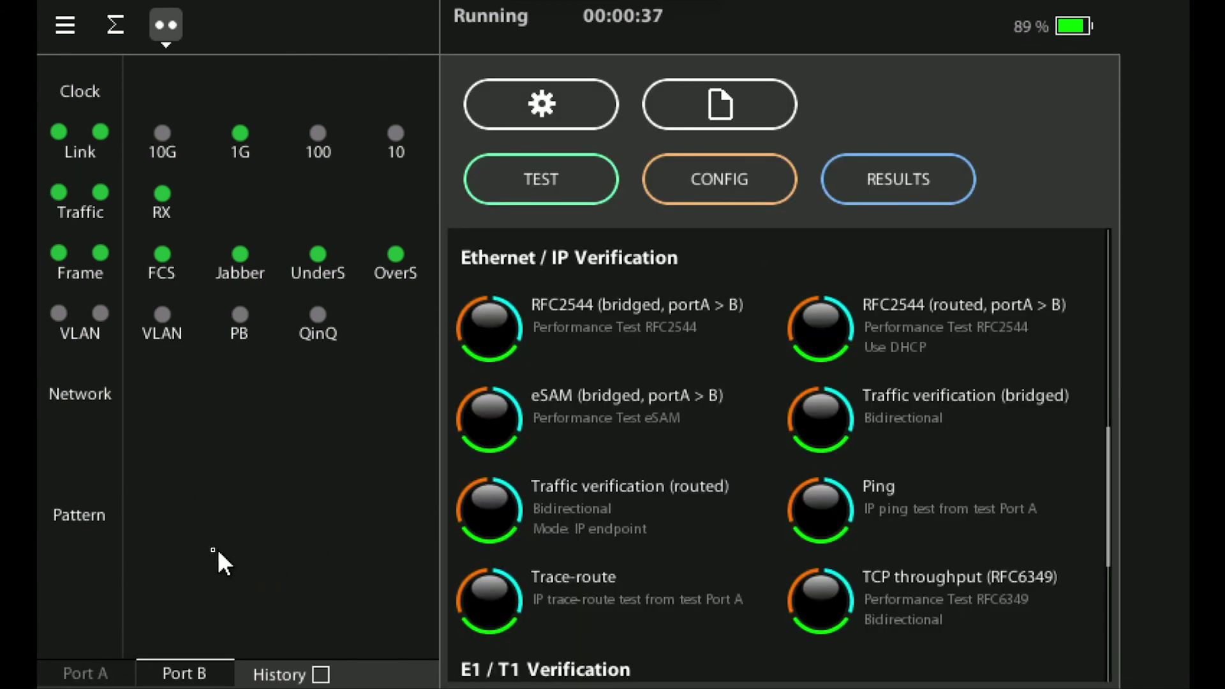
pyautogui.click(585, 184)
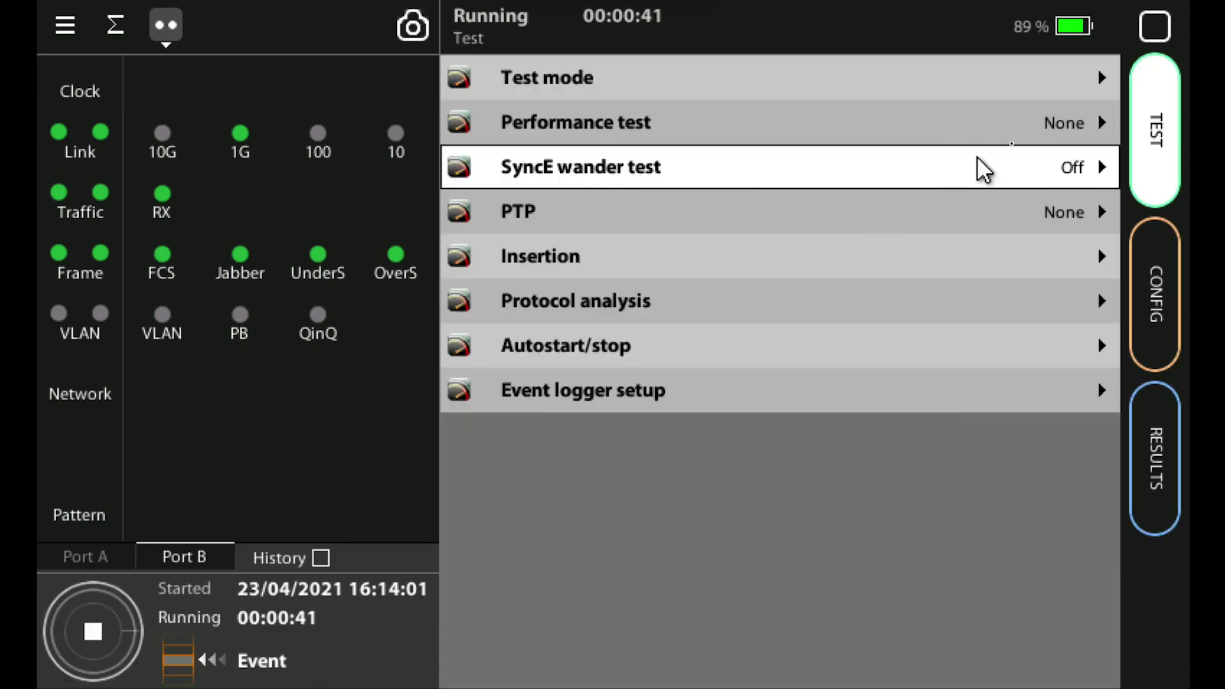